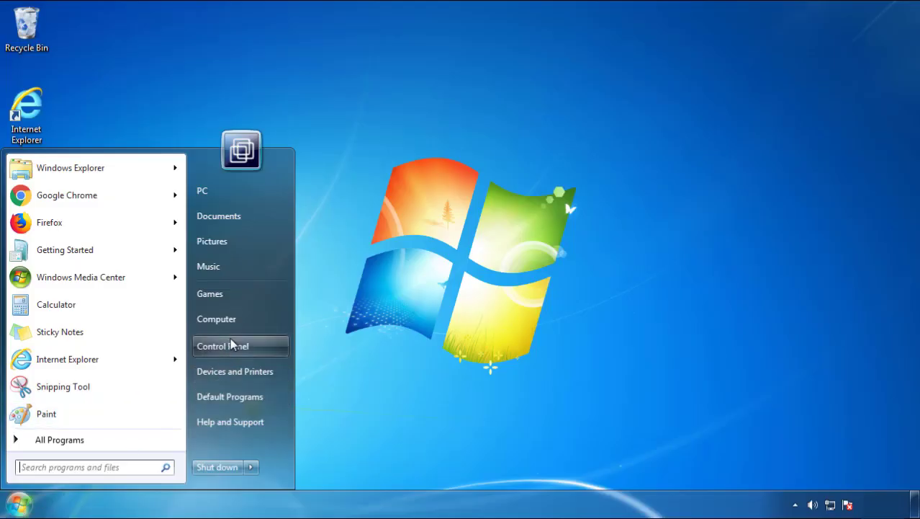
Open the installed-programs list in Control Panel, sorted by Installed On with newest first
left_click(231, 342)
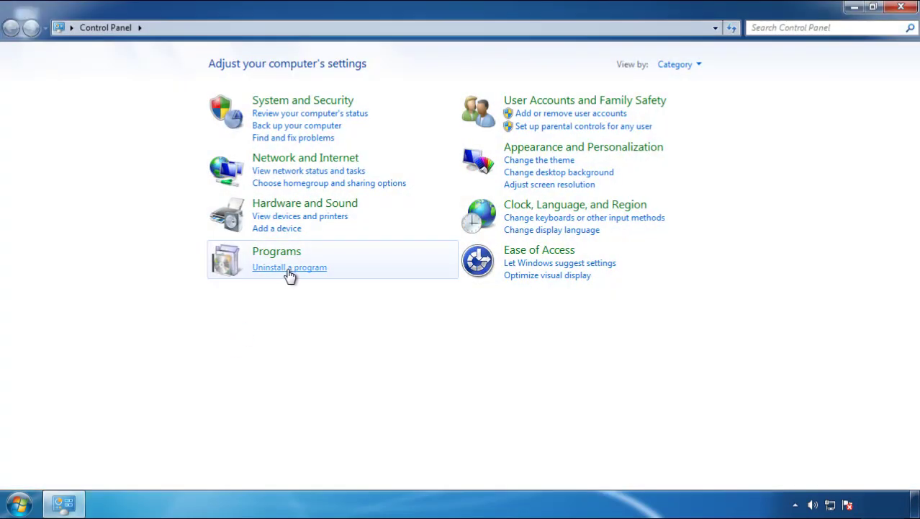
left_click(289, 275)
left_click(538, 136)
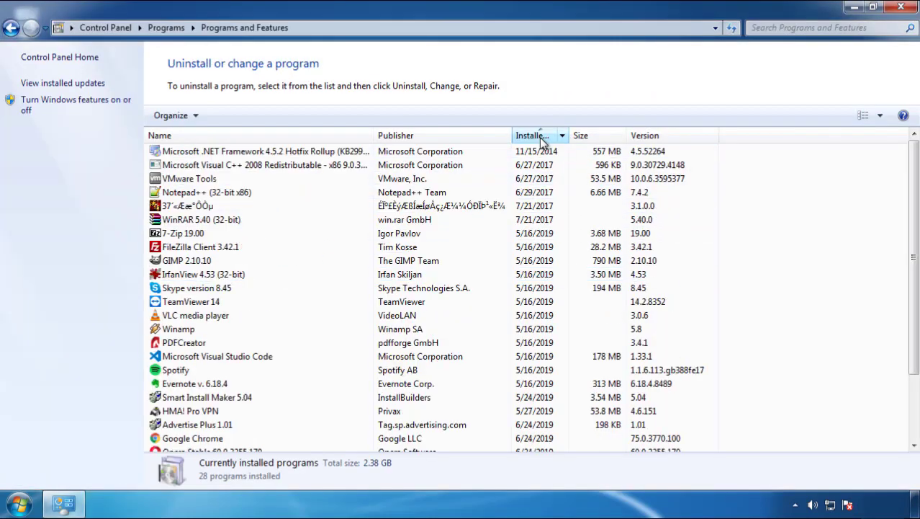
left_click(536, 136)
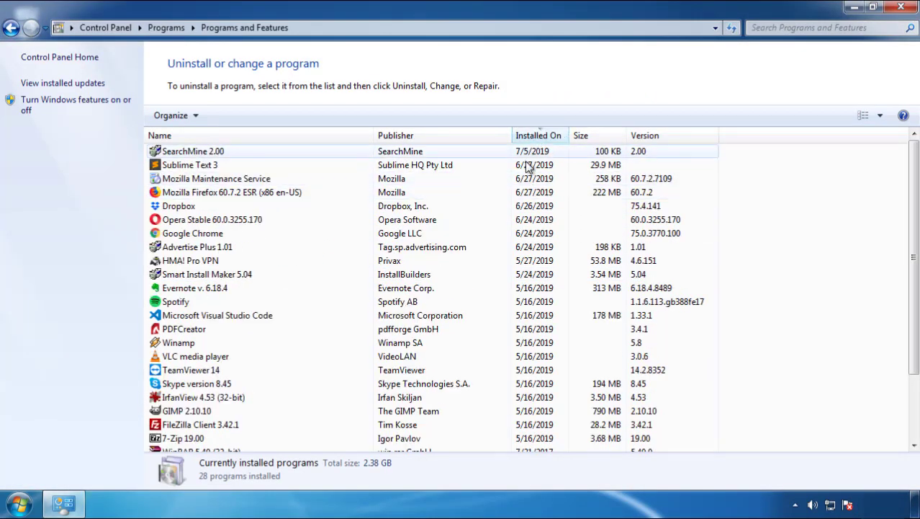
Uninstall SearchMine 2.00, confirming the removal and finishing the wizard
left_click(194, 152)
left_click(229, 114)
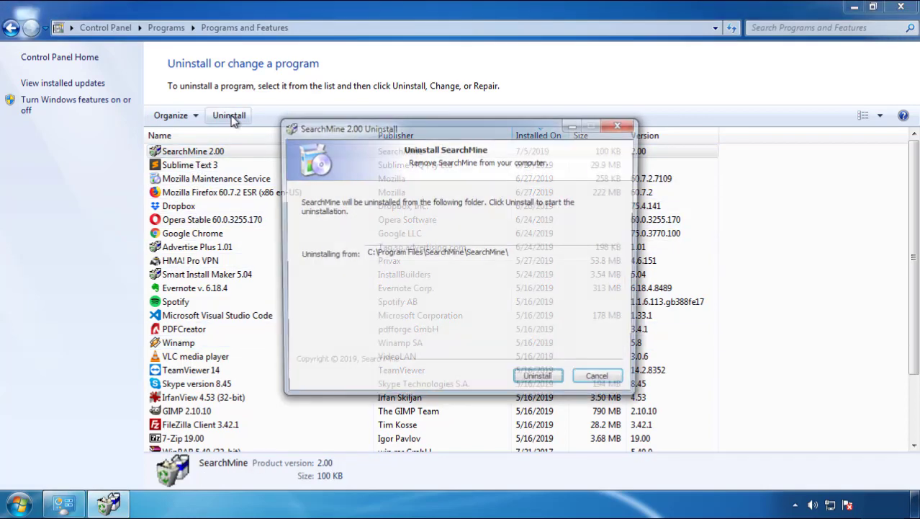
left_click(539, 382)
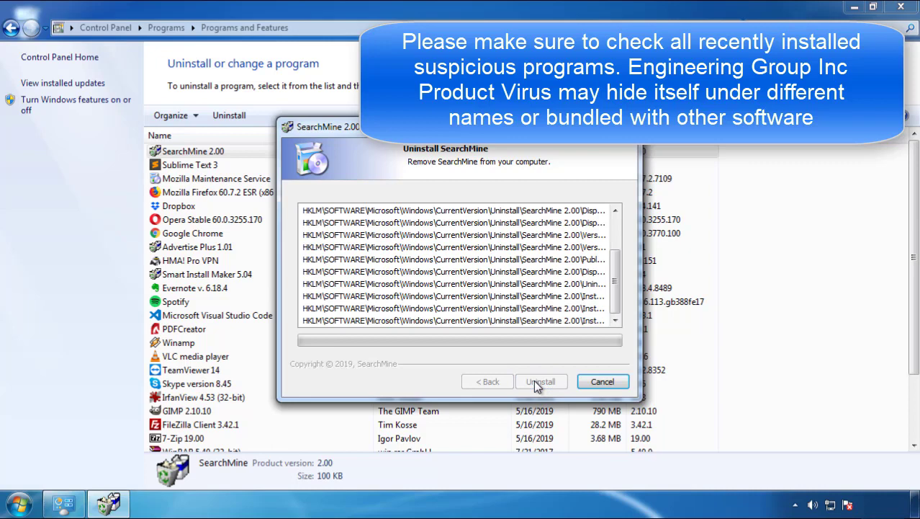
left_click(539, 381)
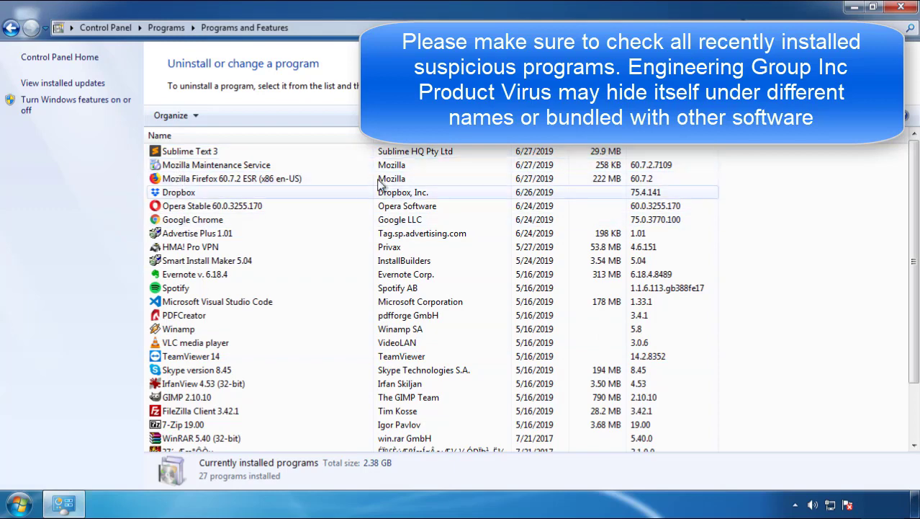
Close the installed-programs window and restart the computer from the Start menu's shut-down options
left_click(902, 9)
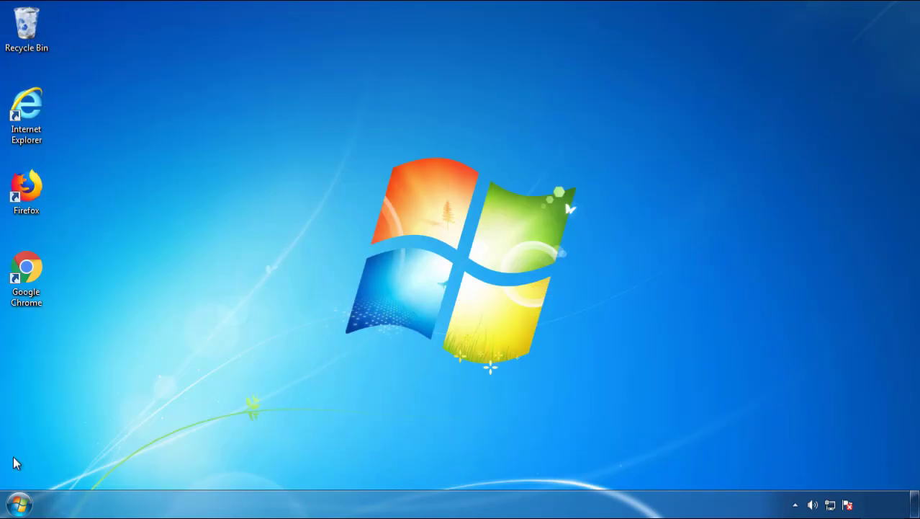
left_click(19, 503)
left_click(251, 468)
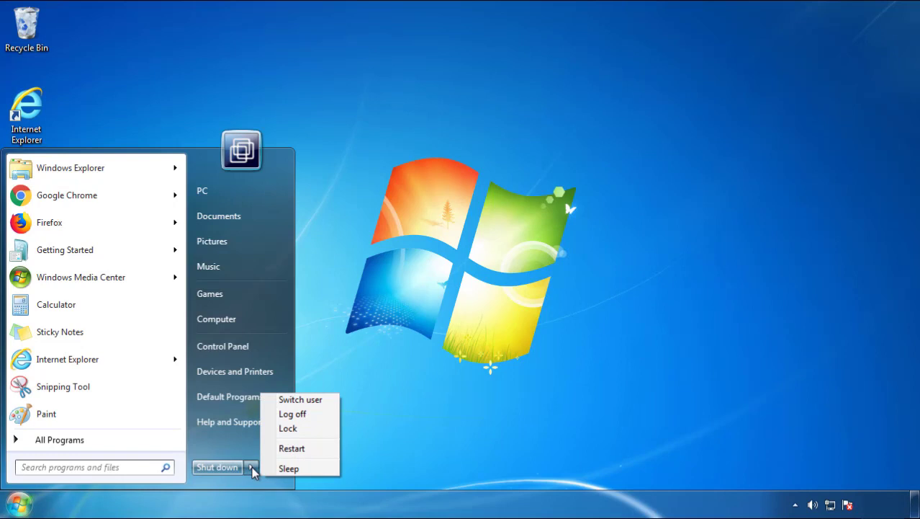
left_click(479, 414)
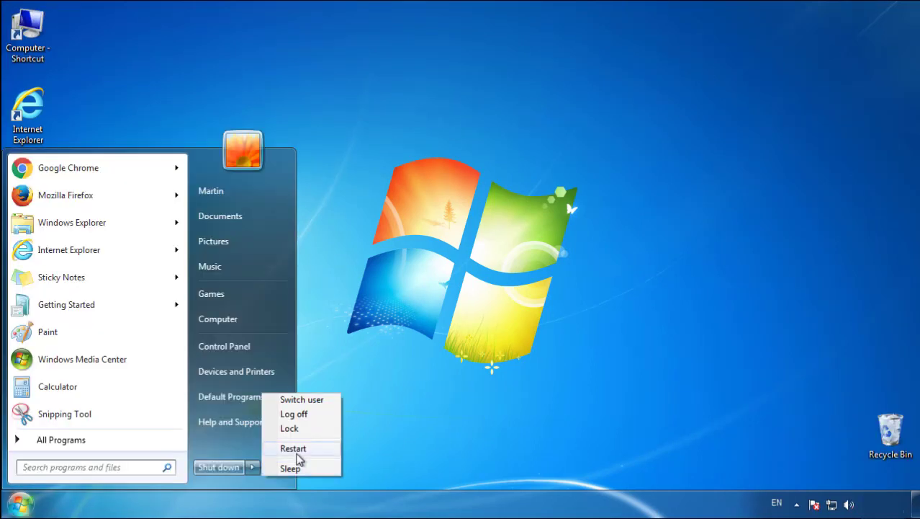
left_click(299, 456)
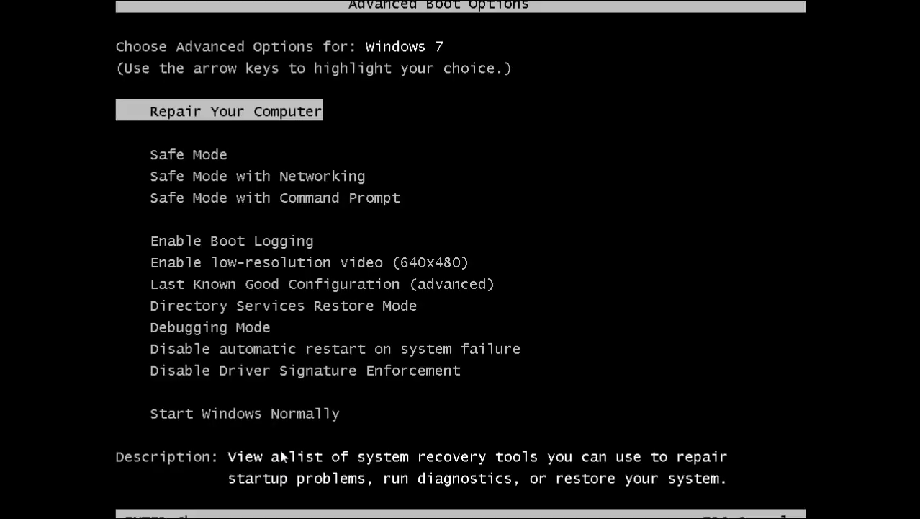
Boot Windows into Safe Mode and launch Firefox, declining the default-browser prompt
key("Down")
key("Return")
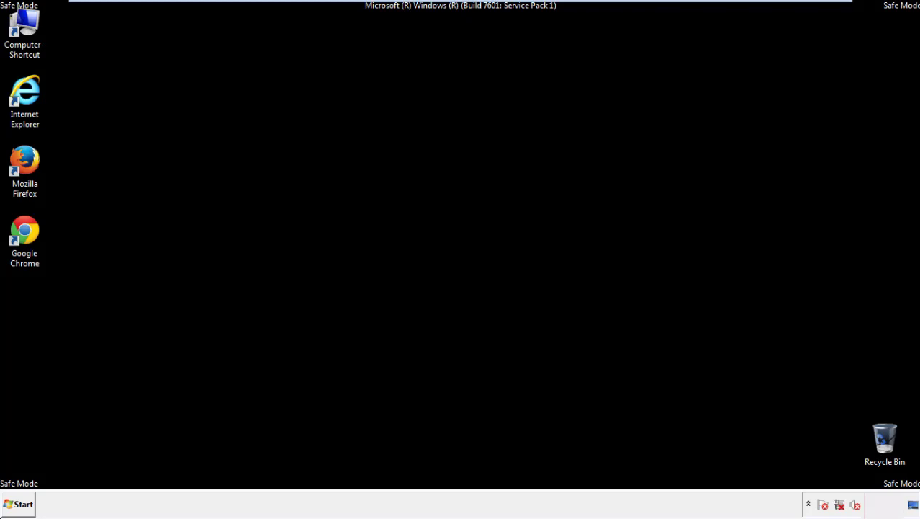
double_click(34, 167)
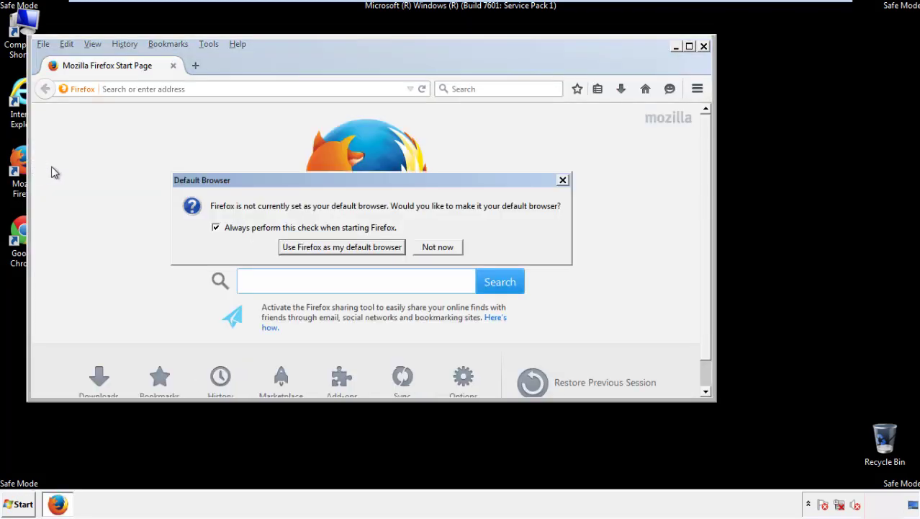
left_click(438, 247)
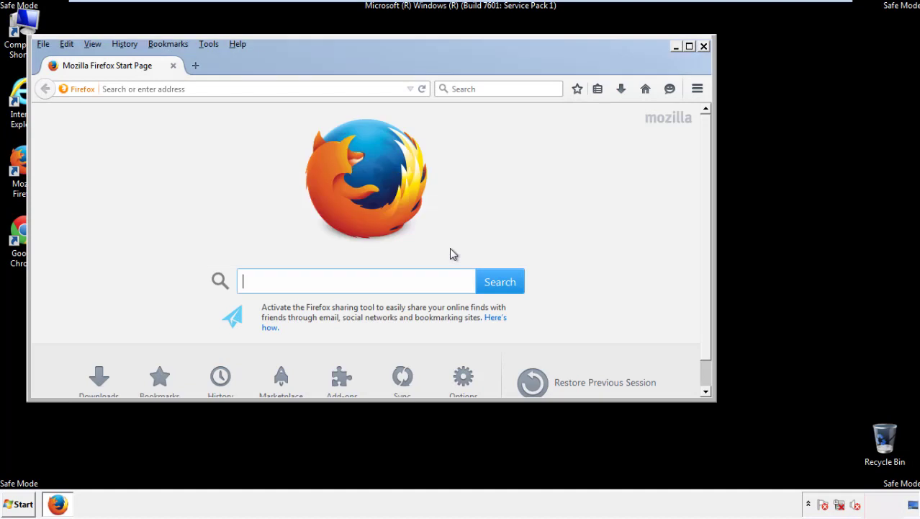
Turn on Firefox's Menu Bar through the toolbar context menu
right_click(283, 64)
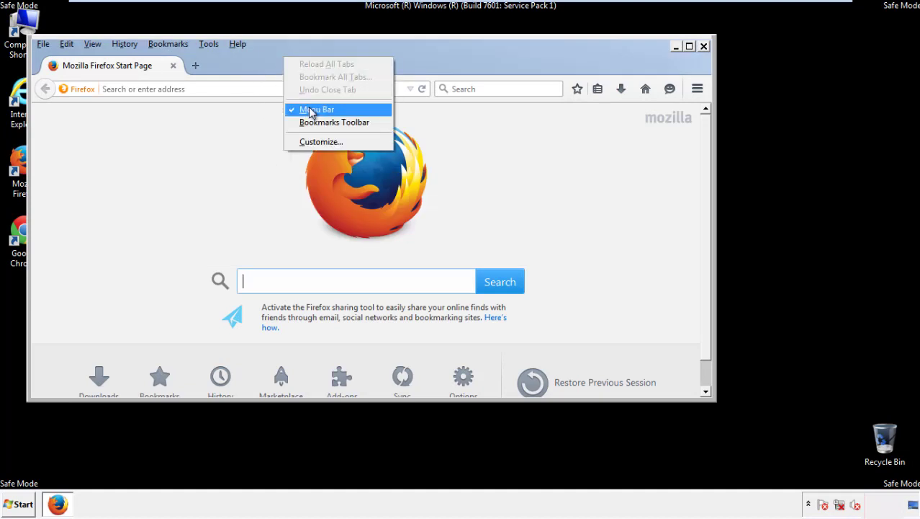
left_click(309, 107)
right_click(289, 59)
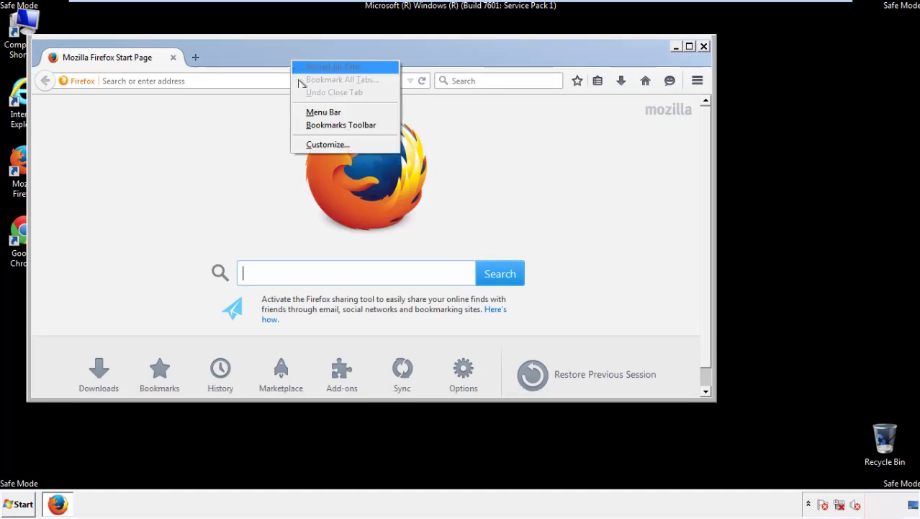
left_click(310, 113)
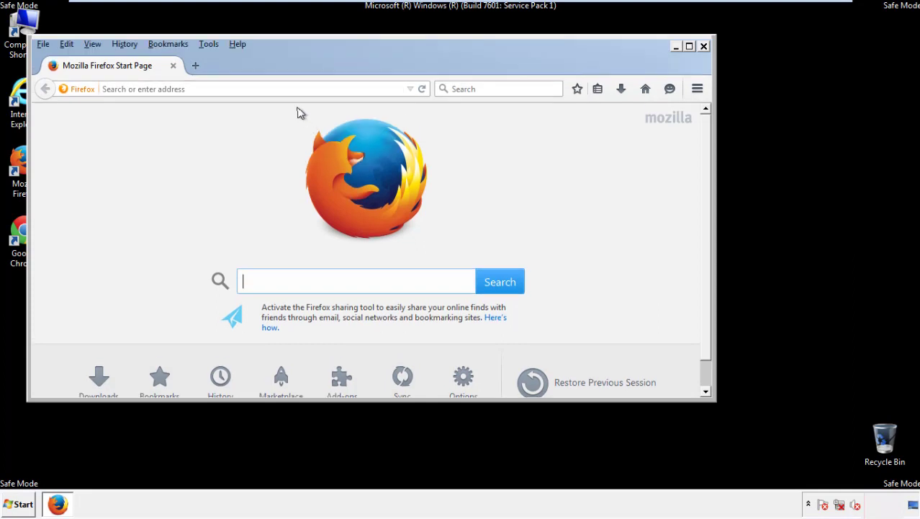
Set Clear Recent History to Everything, with every item checked including Offline Website Data and Site Preferences
left_click(127, 45)
left_click(138, 72)
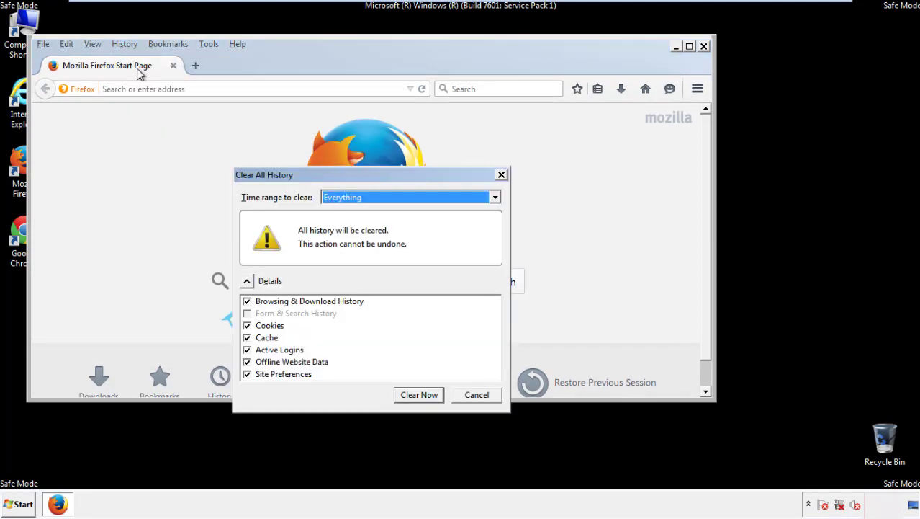
left_click(343, 199)
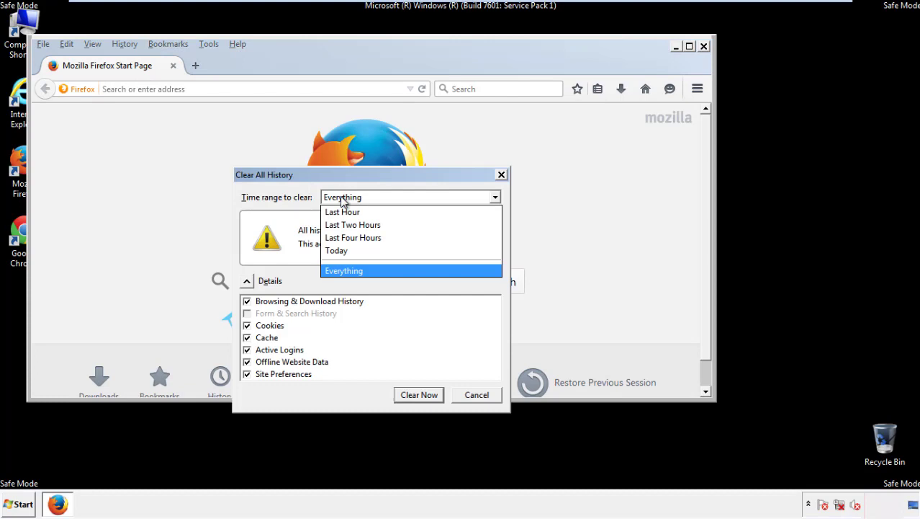
left_click(344, 268)
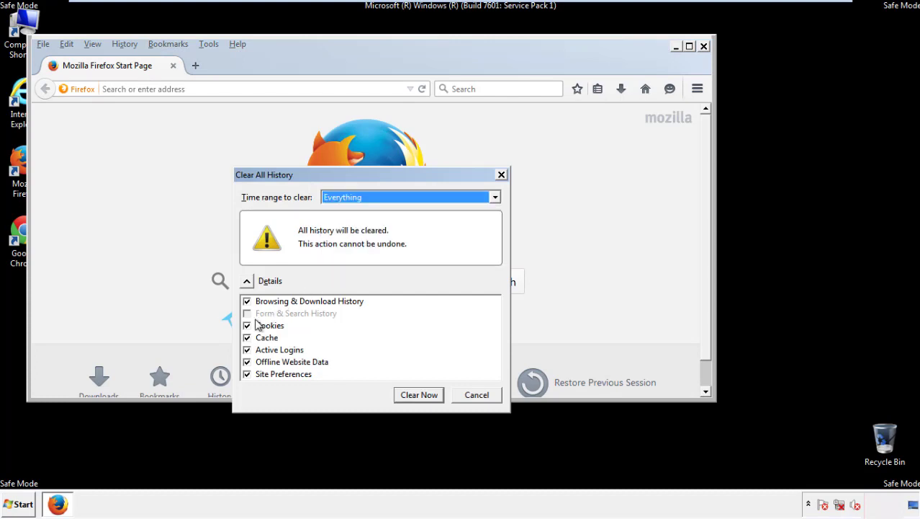
left_click(247, 362)
left_click(247, 361)
left_click(247, 375)
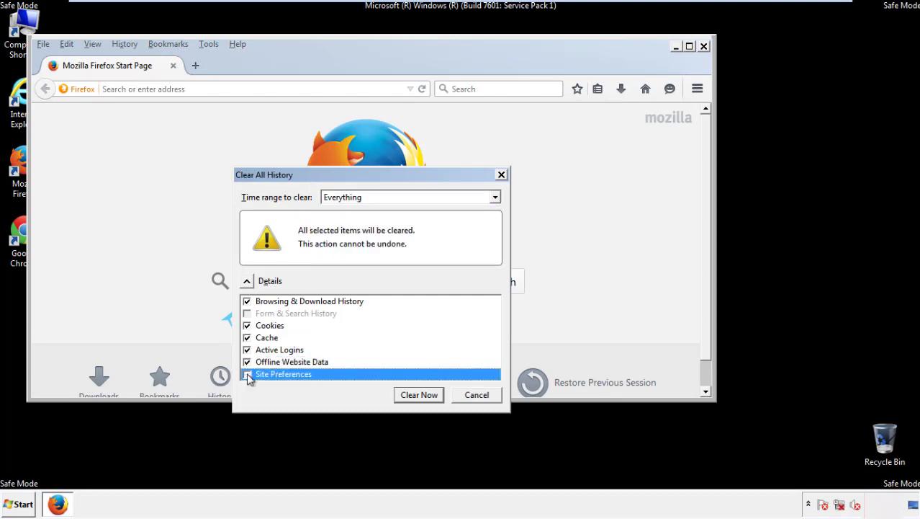
left_click(247, 374)
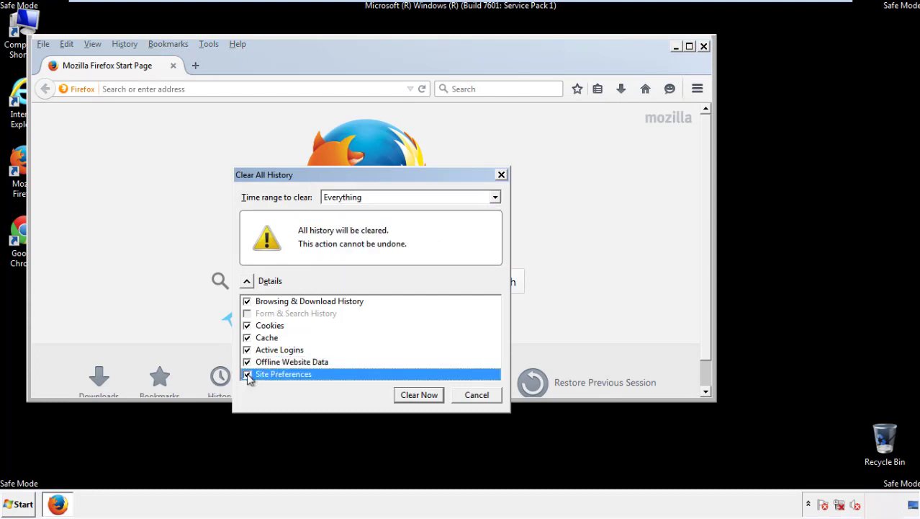
Clear all Firefox history now and bring up the Troubleshooting Information page
left_click(418, 395)
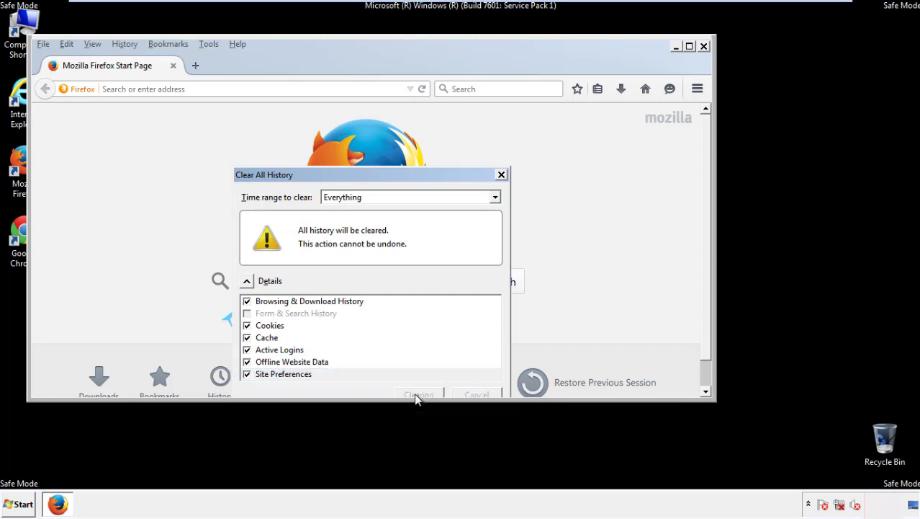
left_click(238, 44)
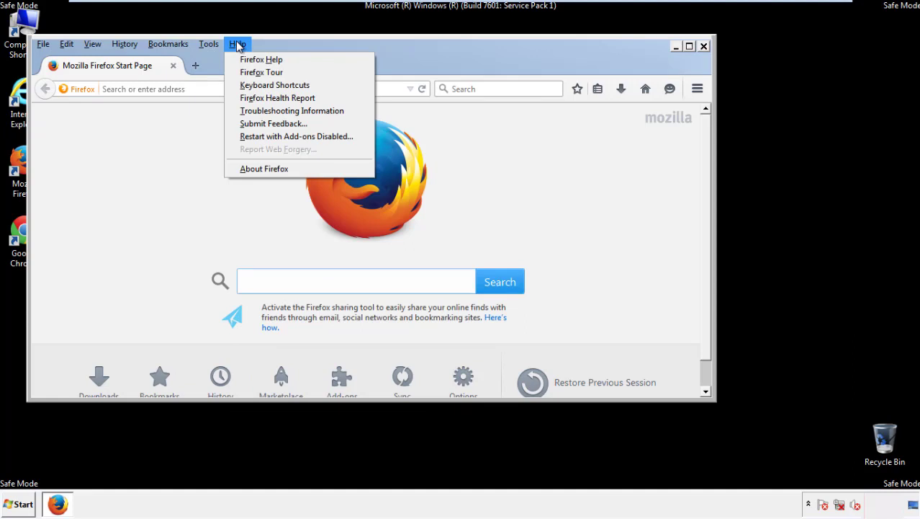
left_click(266, 109)
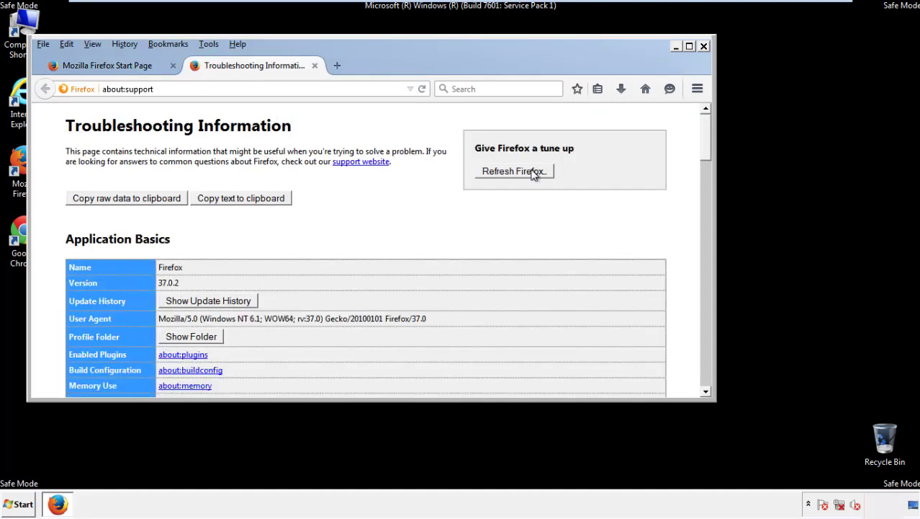
Refresh Firefox to its default settings, decline the default-browser prompt, and close Firefox
left_click(534, 172)
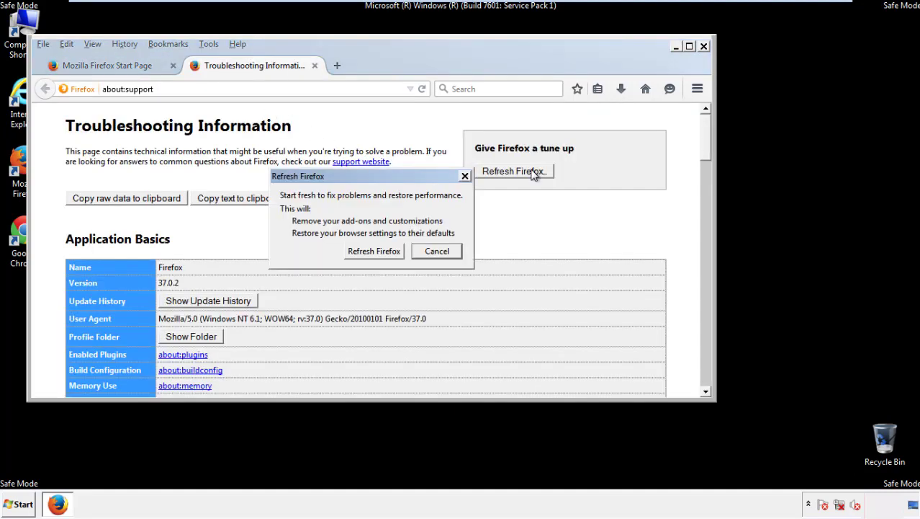
left_click(375, 251)
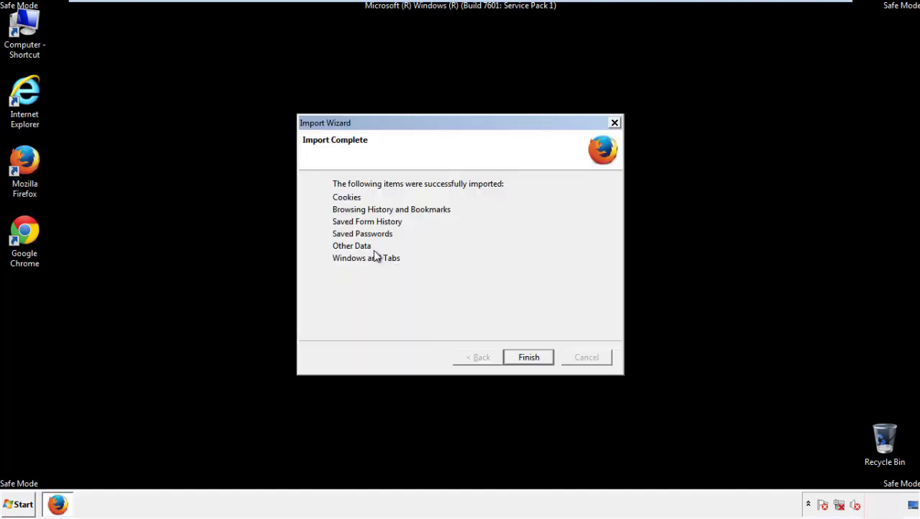
left_click(529, 358)
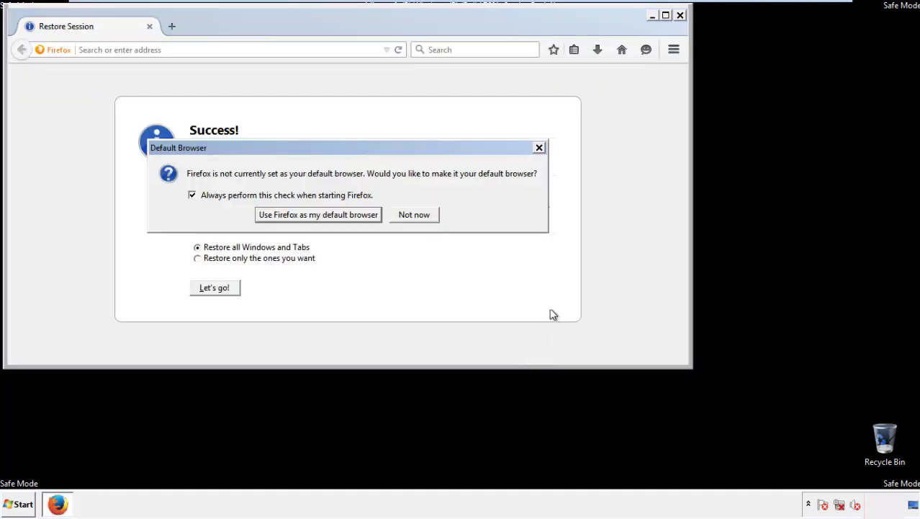
left_click(417, 214)
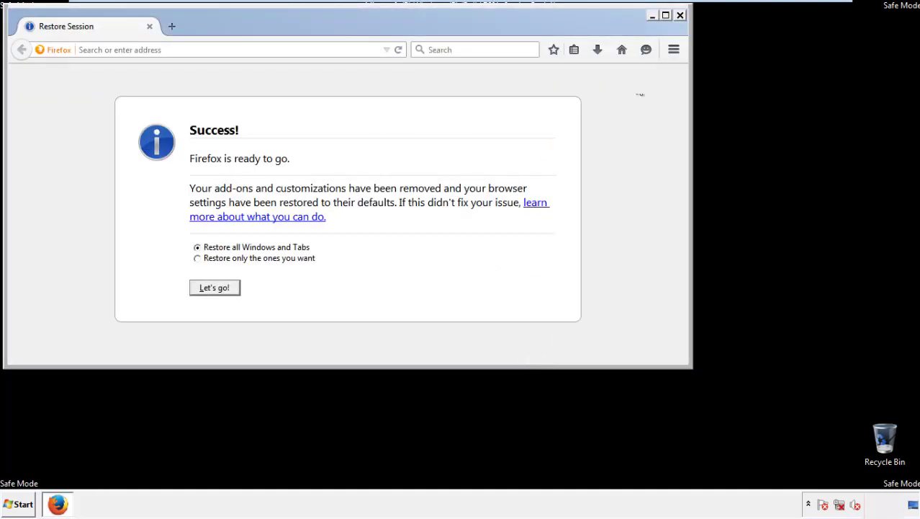
left_click(680, 15)
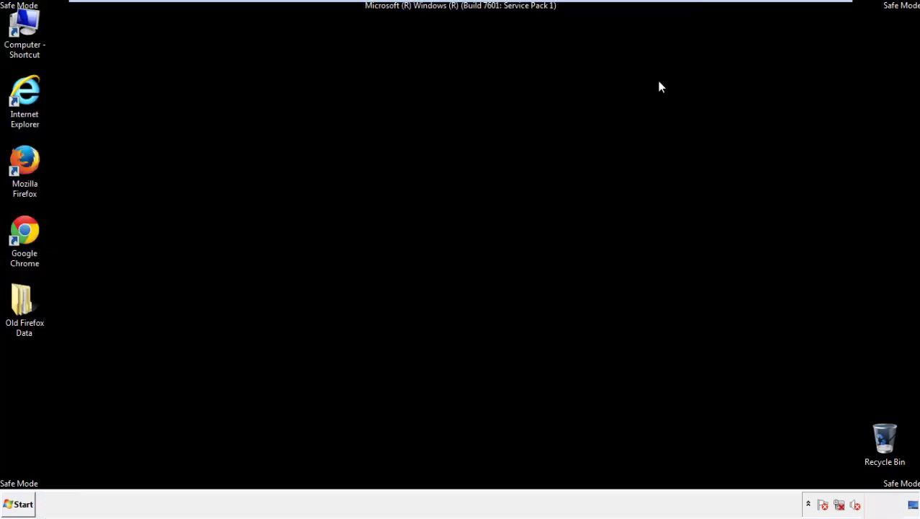
Launch Chrome from the desktop, stop the default-browser prompt, and go to its History page
left_click(21, 229)
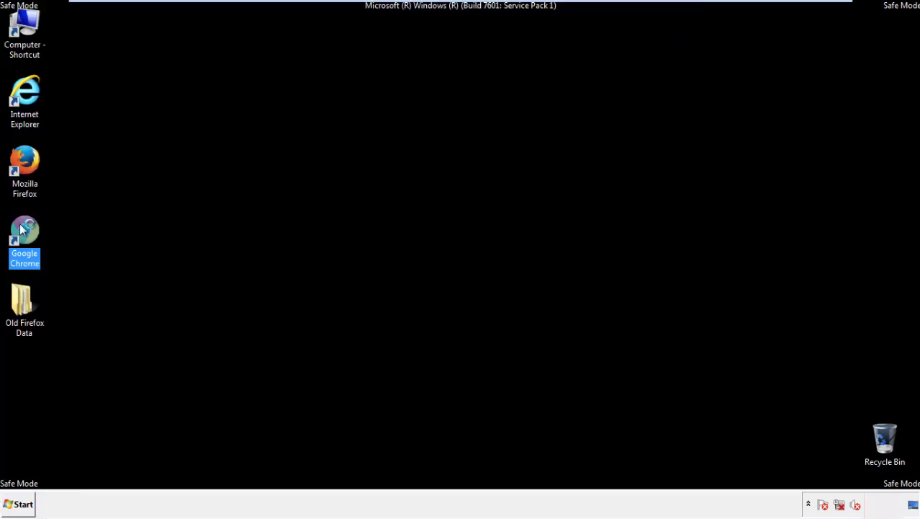
double_click(22, 229)
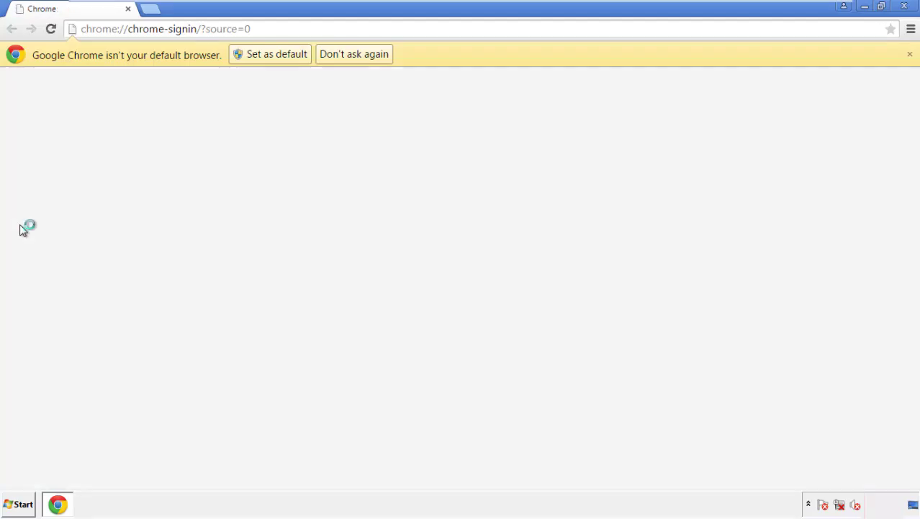
left_click(371, 55)
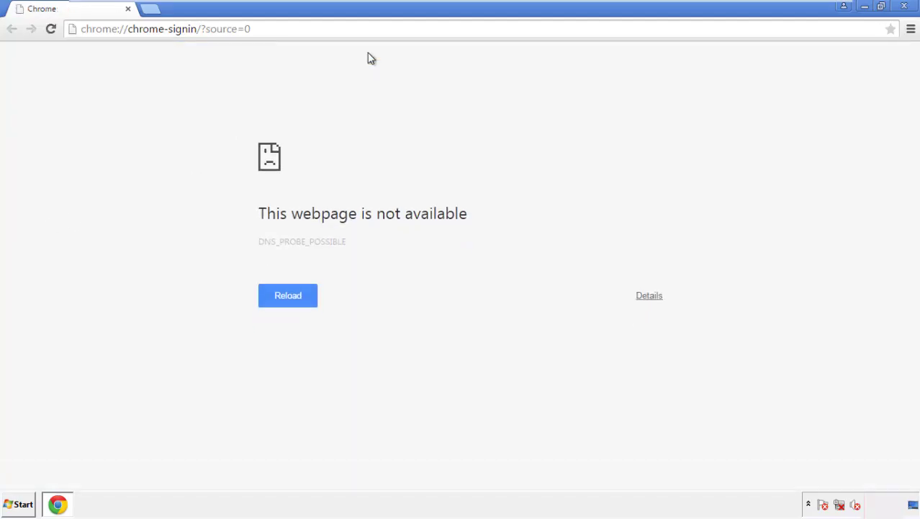
left_click(912, 32)
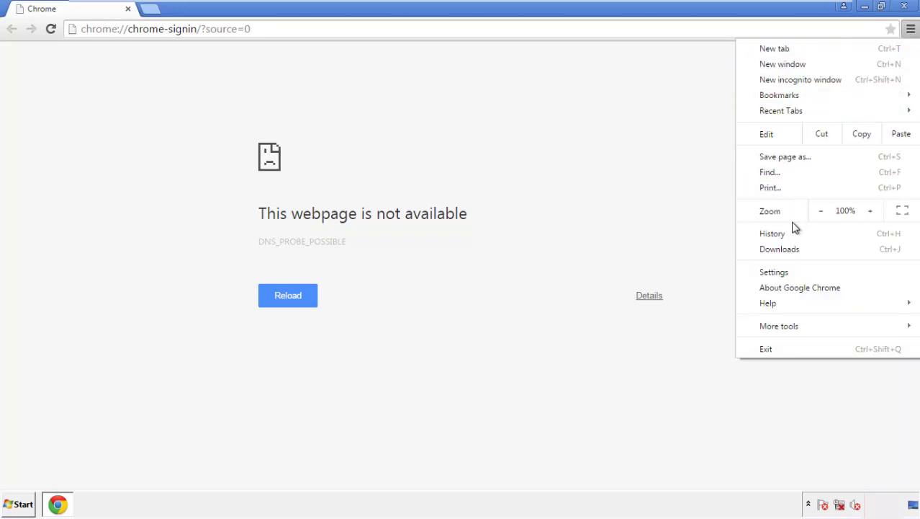
left_click(778, 272)
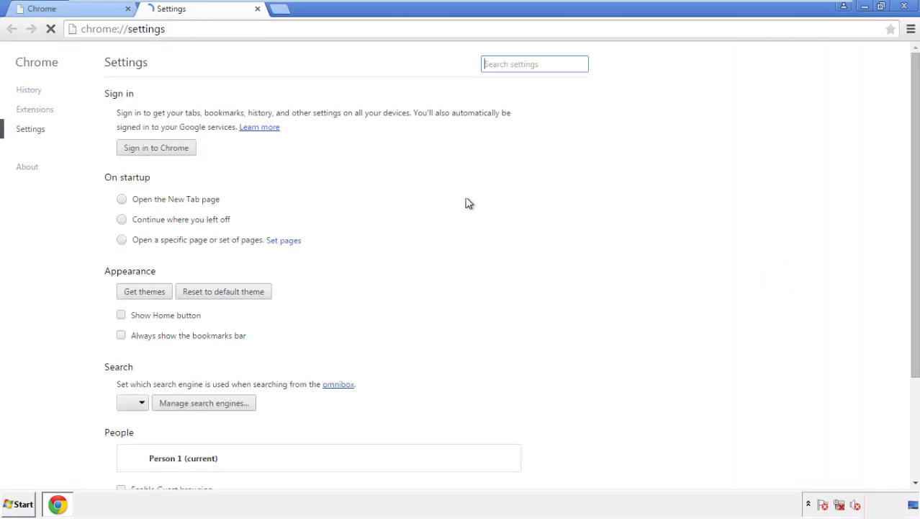
left_click(33, 92)
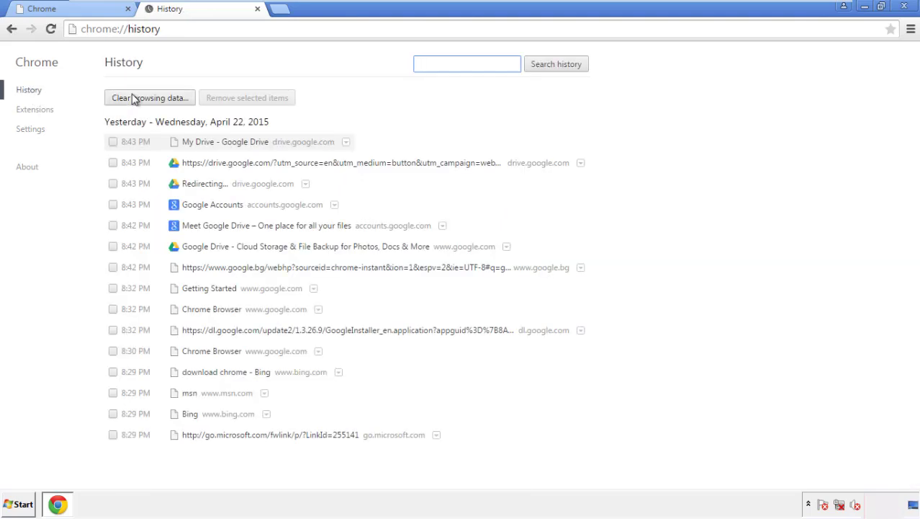
Clear Chrome's browsing data from the beginning of time, adding Autofill form data
left_click(137, 101)
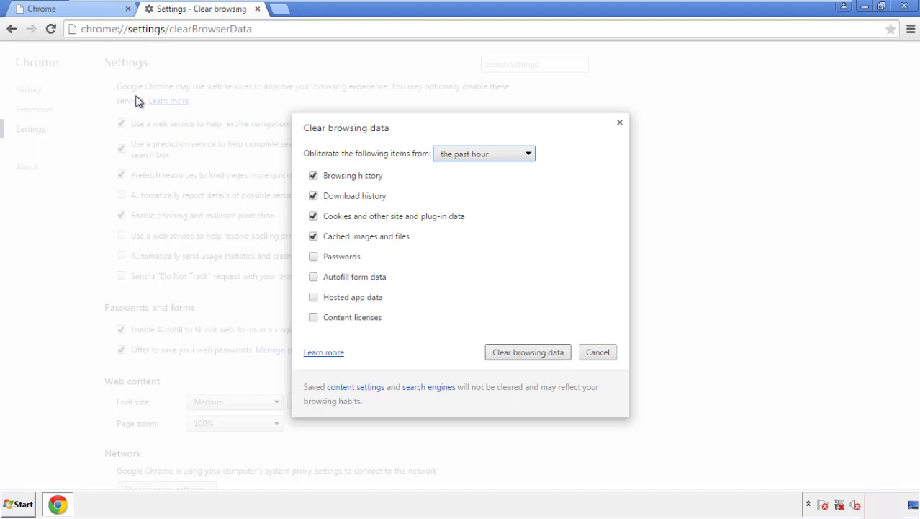
left_click(463, 154)
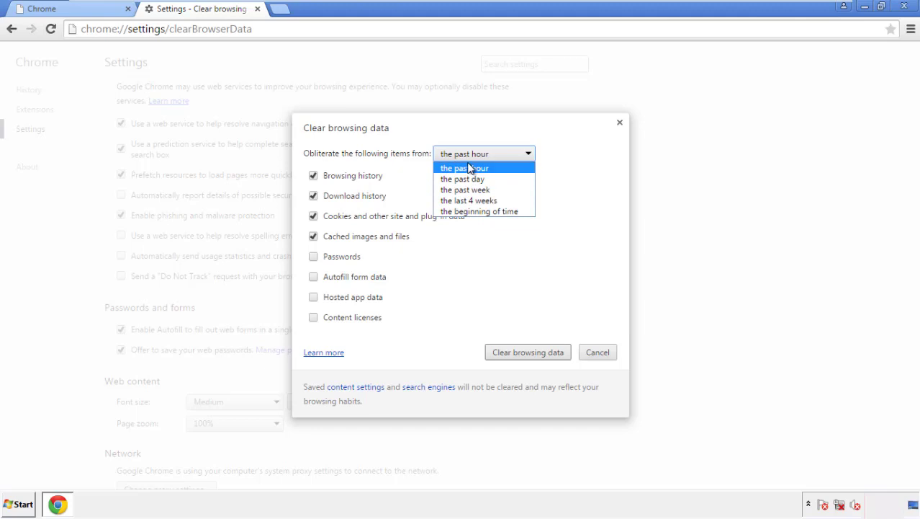
left_click(461, 212)
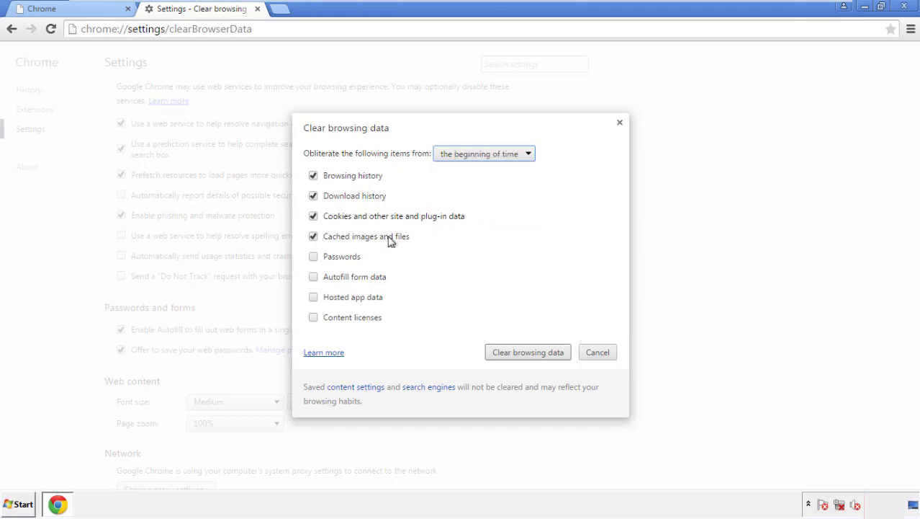
left_click(319, 277)
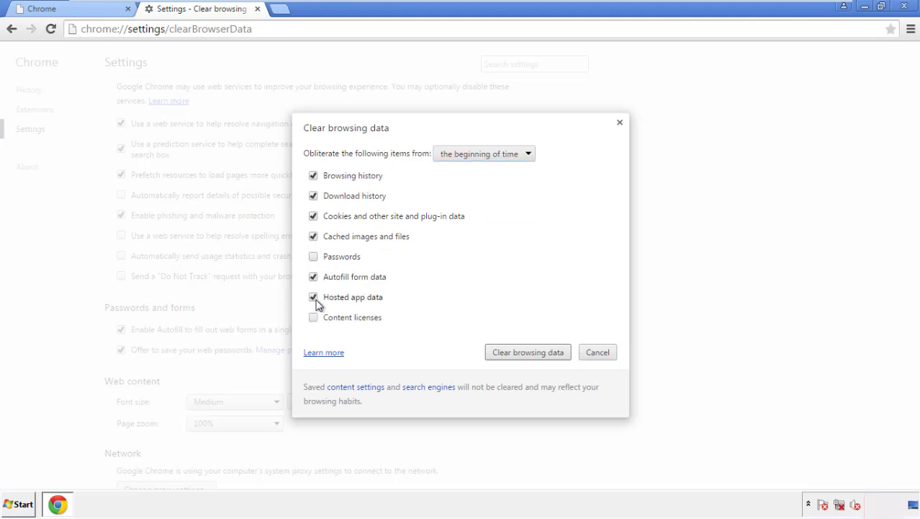
left_click(515, 352)
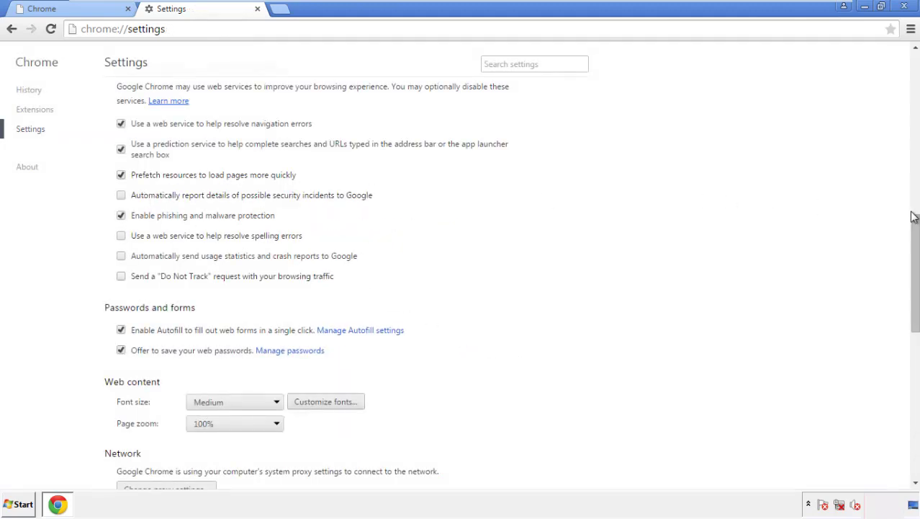
Reset Chrome's settings to their original defaults and close Chrome
left_click_drag(914, 216, 915, 381)
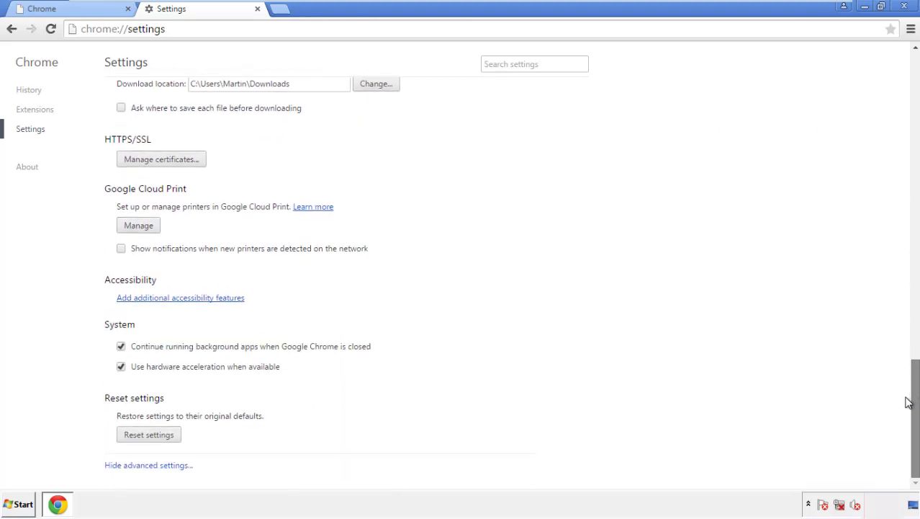
left_click(174, 439)
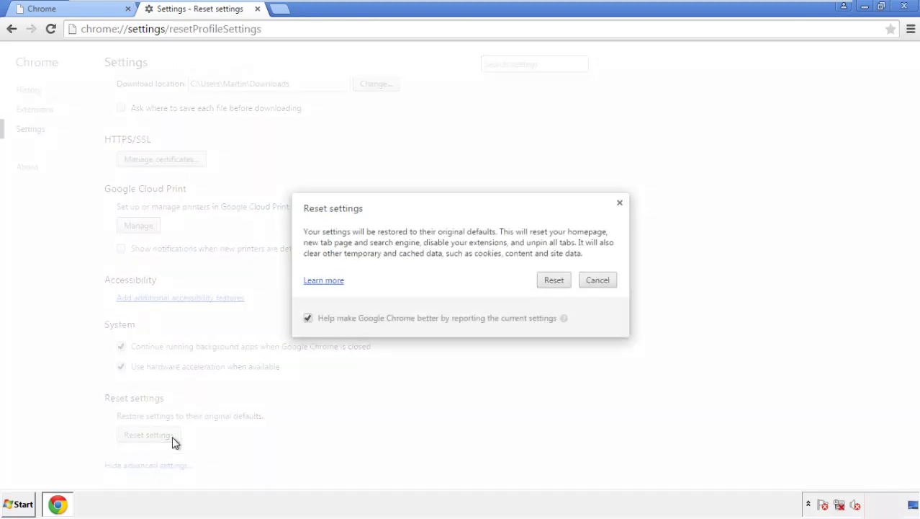
left_click(554, 280)
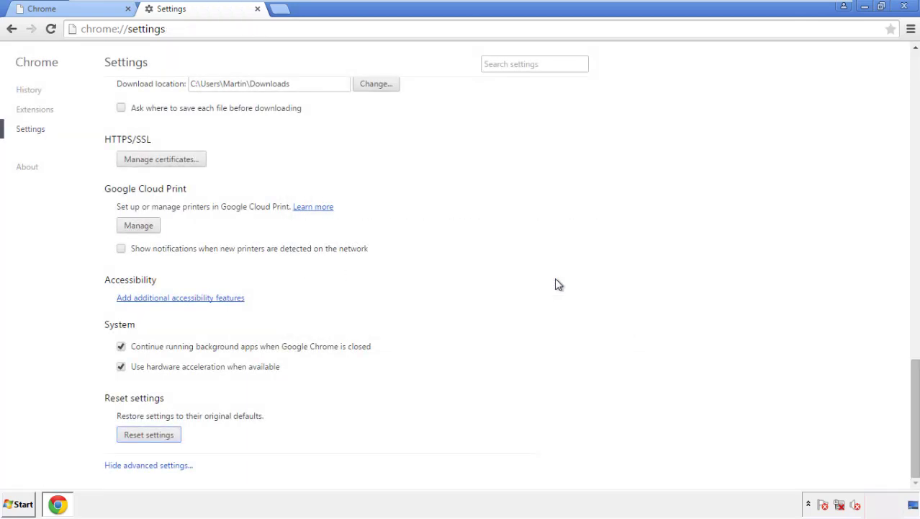
left_click(904, 6)
Remove the Search Mine extension from Firefox's Add-ons Manager and close Firefox
left_click(497, 235)
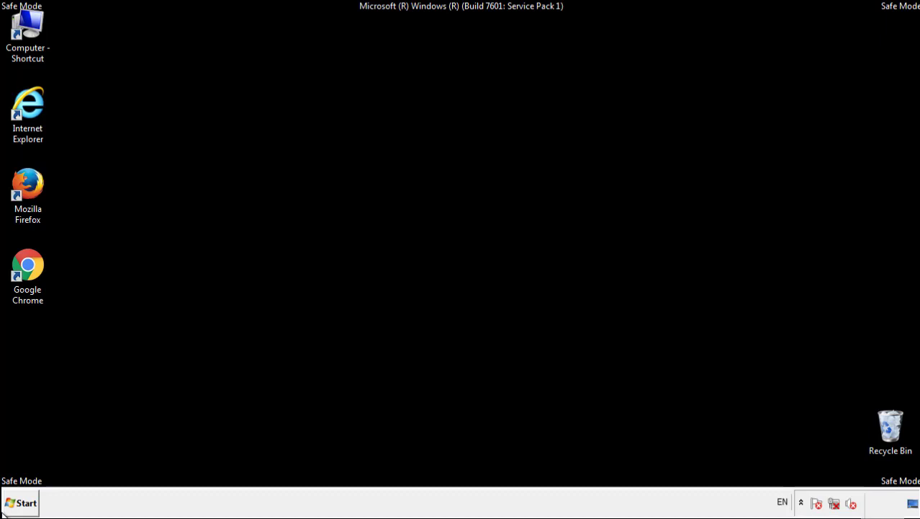
double_click(35, 180)
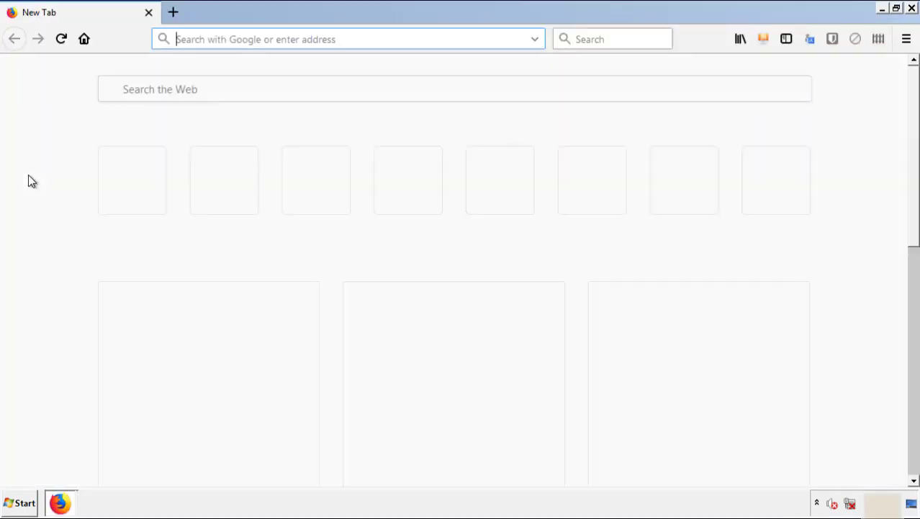
left_click(906, 39)
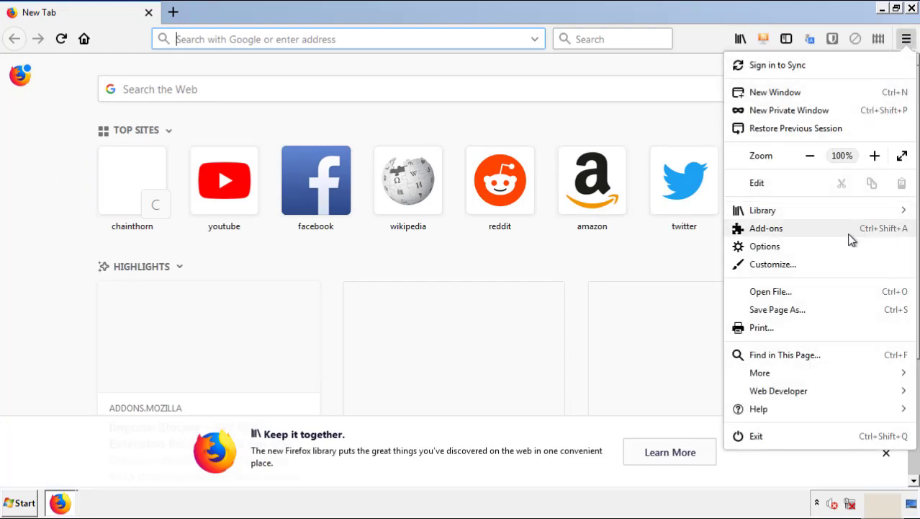
left_click(767, 227)
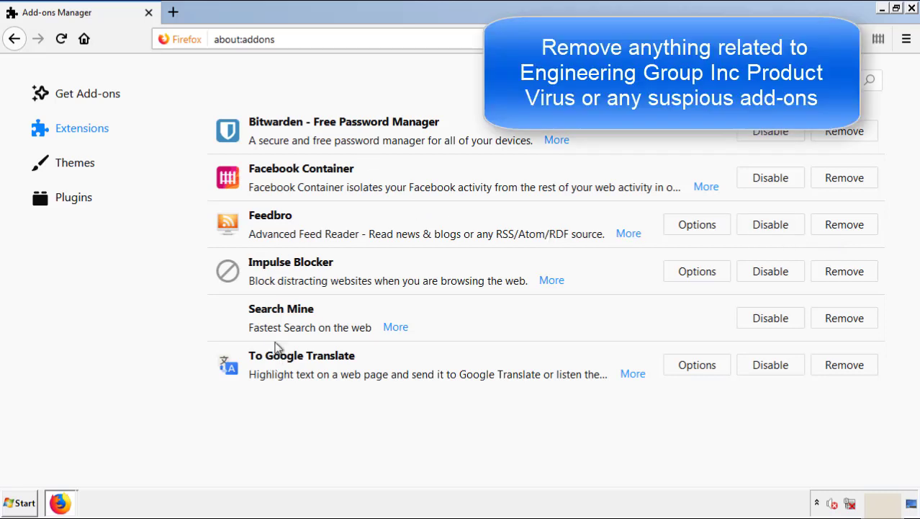
left_click(843, 321)
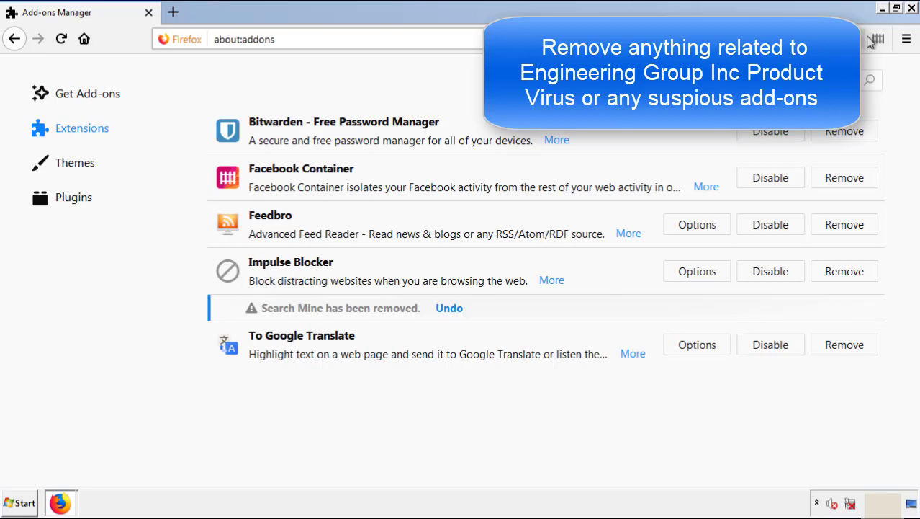
left_click(913, 8)
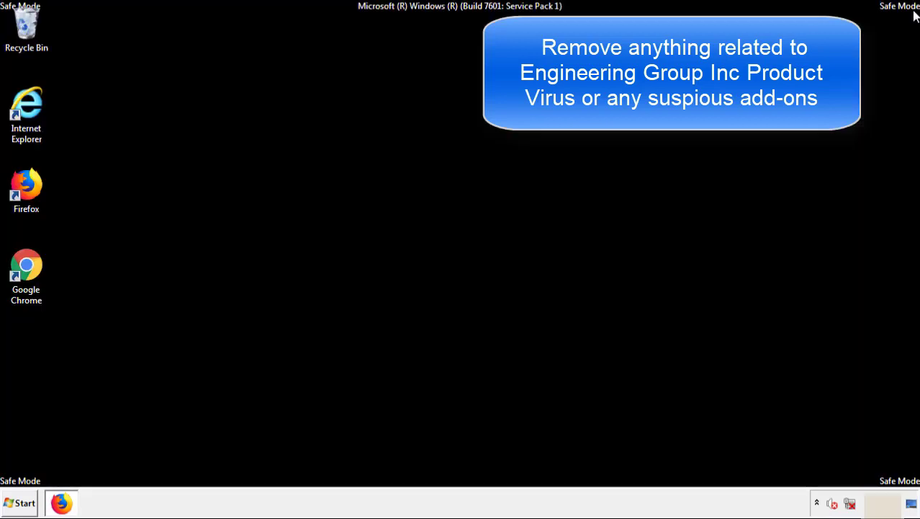
Remove the Search Mine extension from Chrome's Extensions page and confirm the removal
double_click(25, 277)
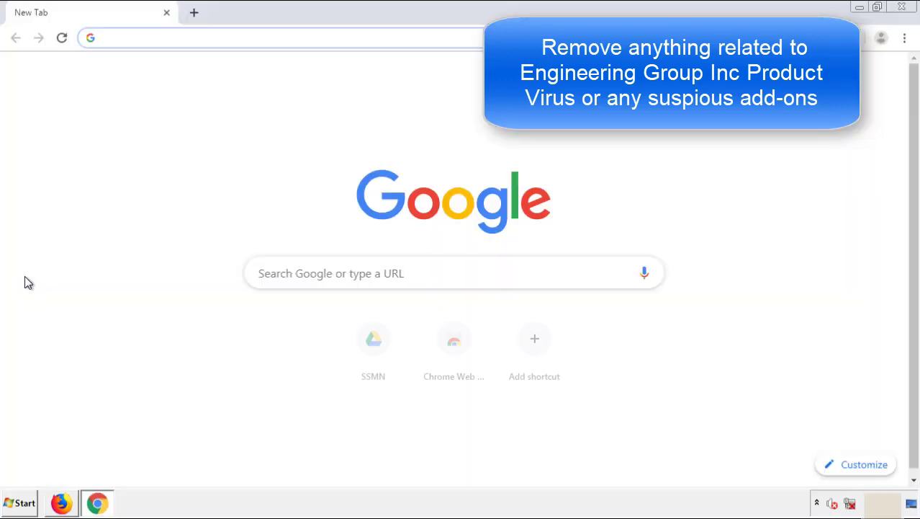
left_click(904, 38)
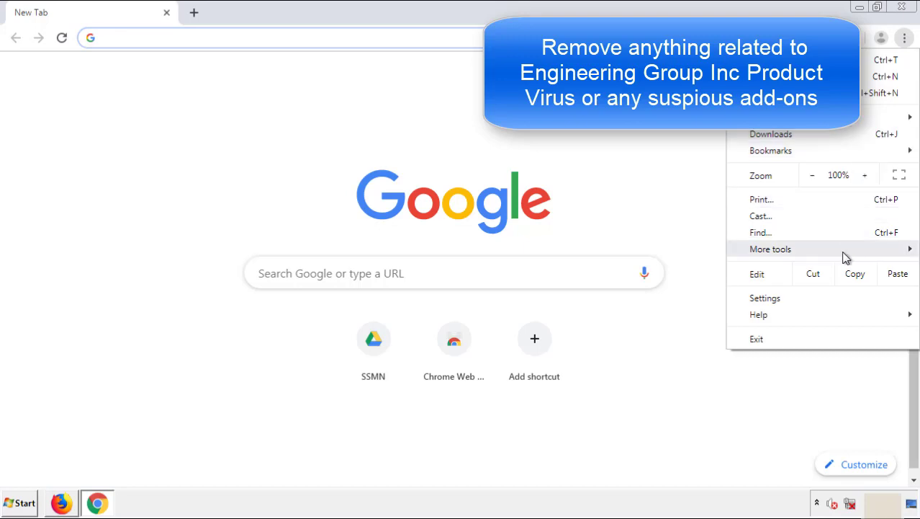
mouse_move(826, 253)
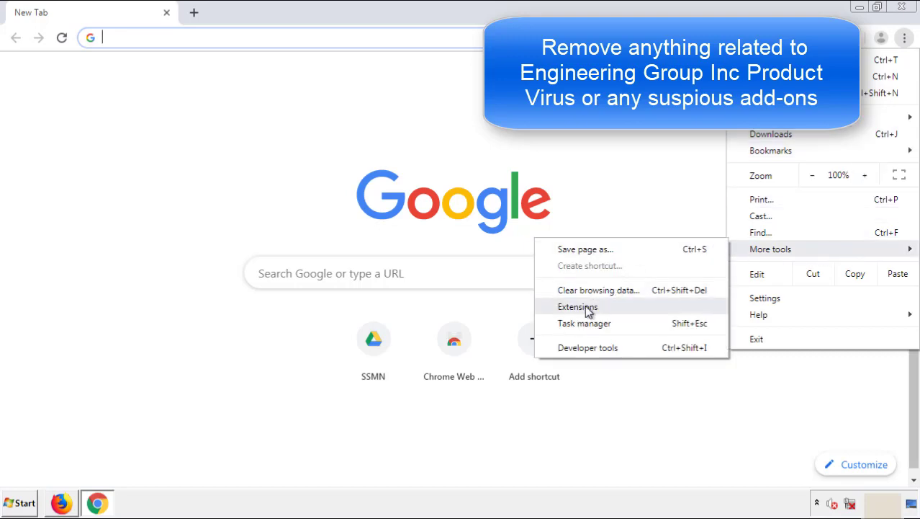
left_click(585, 306)
scroll(261, 234, "down", 10)
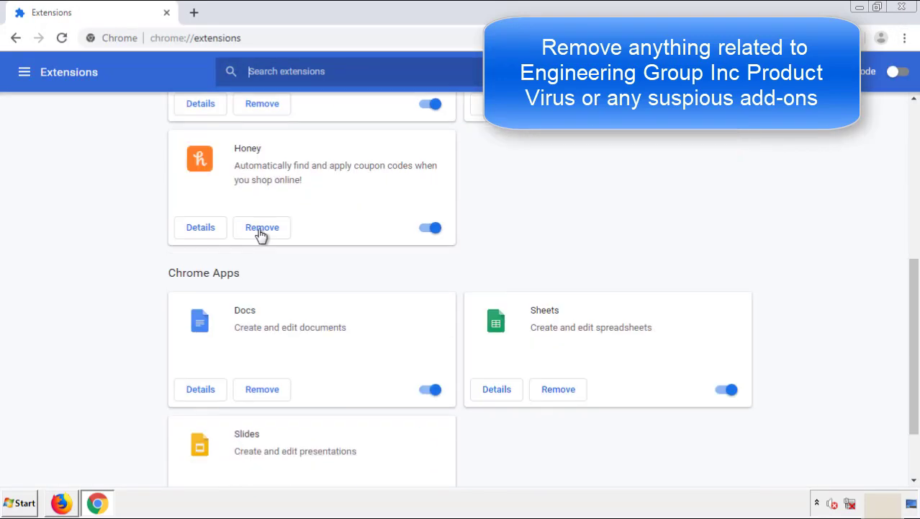
scroll(349, 263, "up", 10)
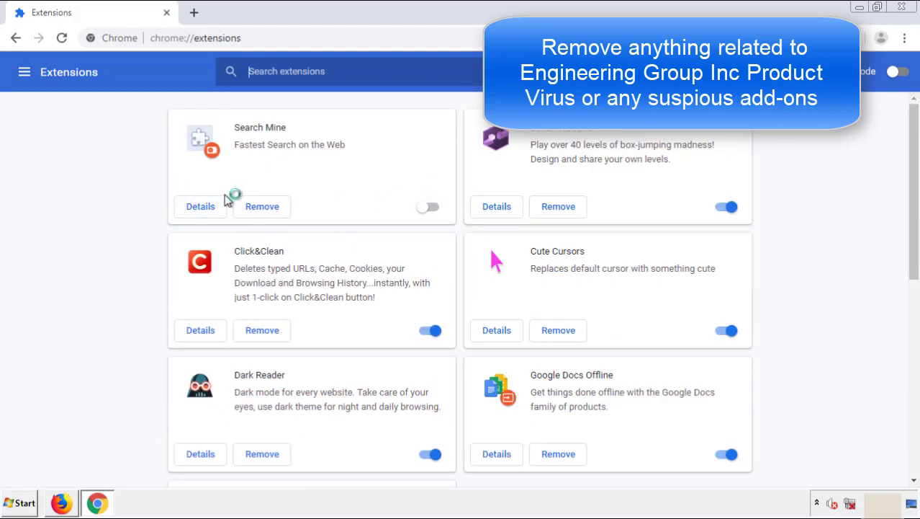
left_click(259, 210)
left_click(585, 117)
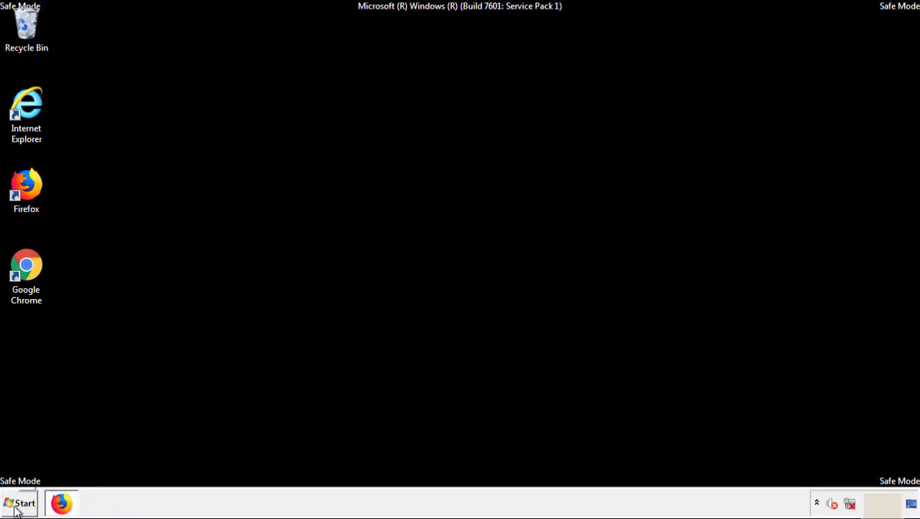
Show the Start menu's Shut down options, including Restart
left_click(22, 503)
mouse_move(249, 471)
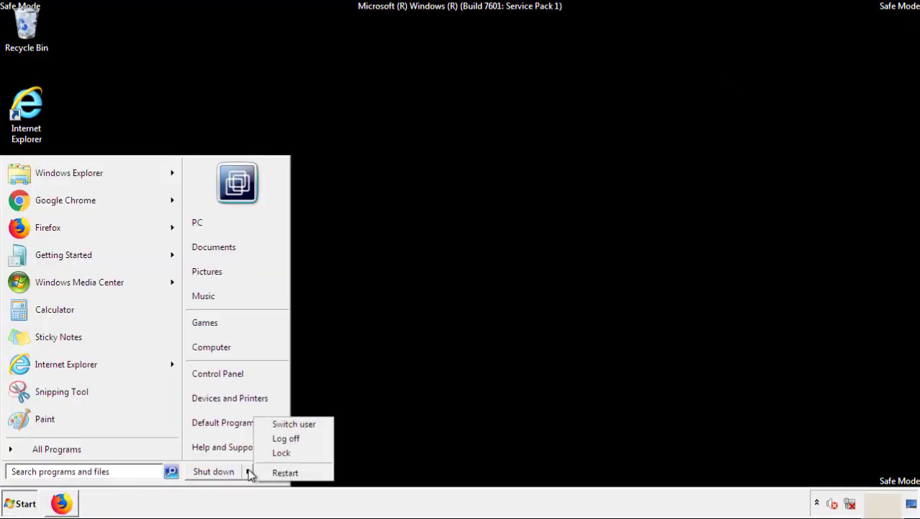